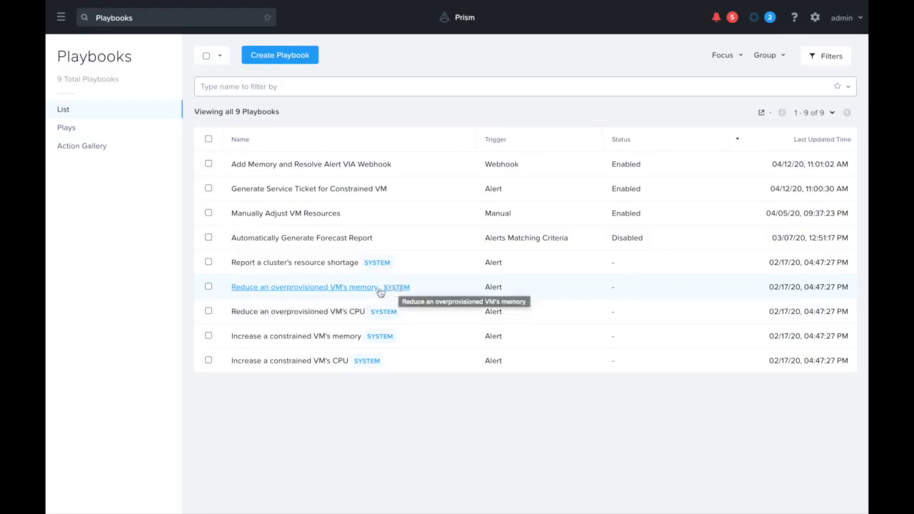
Clone the system playbook "Reduce an overprovisioned VM's memory".
click(209, 287)
click(262, 55)
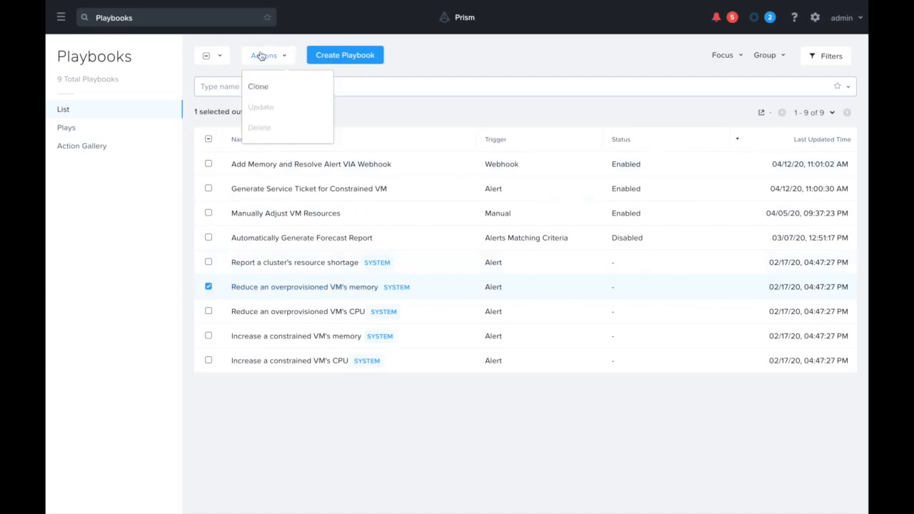
click(258, 86)
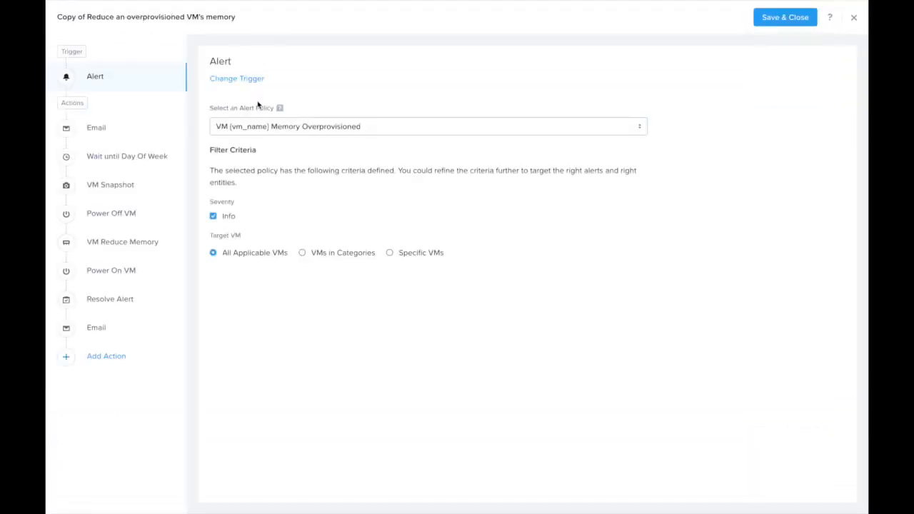
Restrict the alert trigger's target to specific VMs, selecting AppVM only.
click(391, 253)
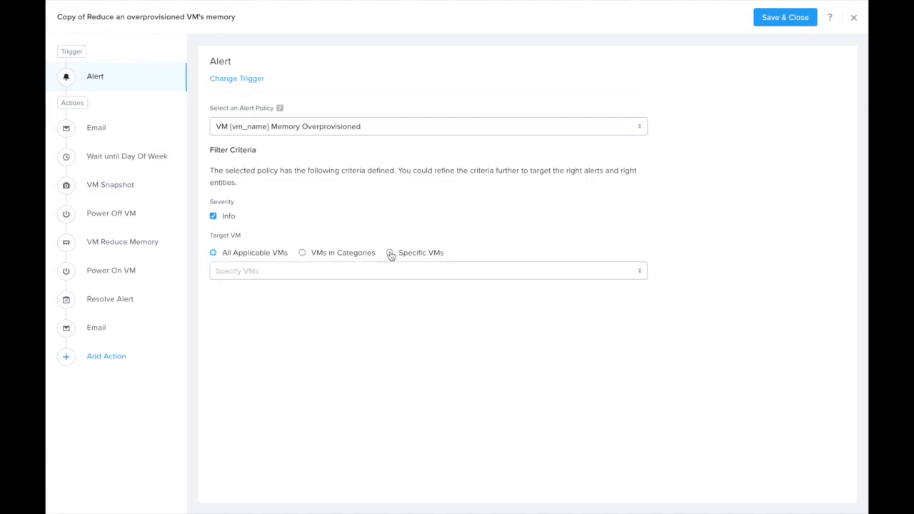
click(325, 271)
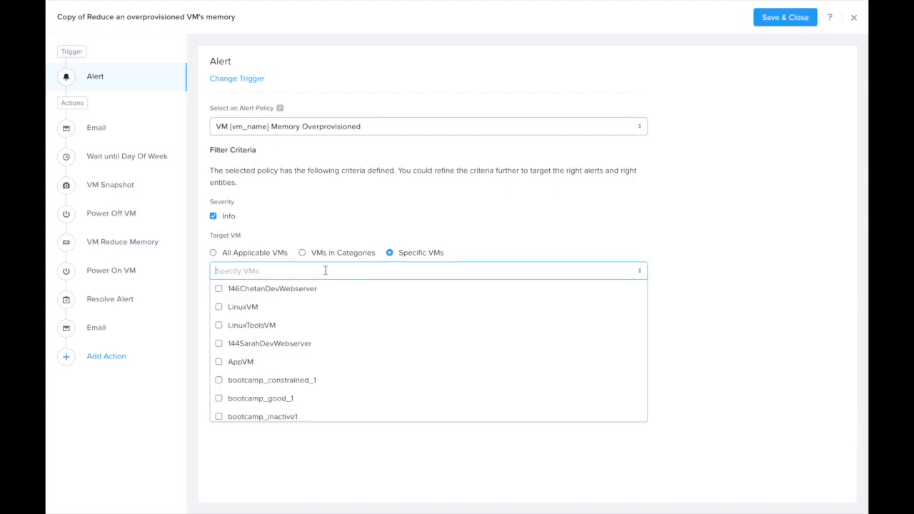
click(236, 362)
click(359, 219)
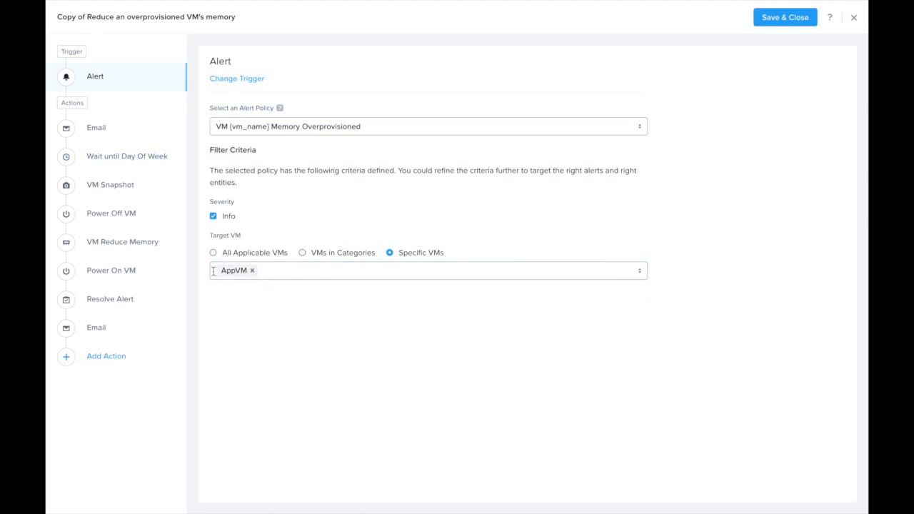
Replace the first Email action with the Slack action, found by searching the actions for "slack".
click(97, 131)
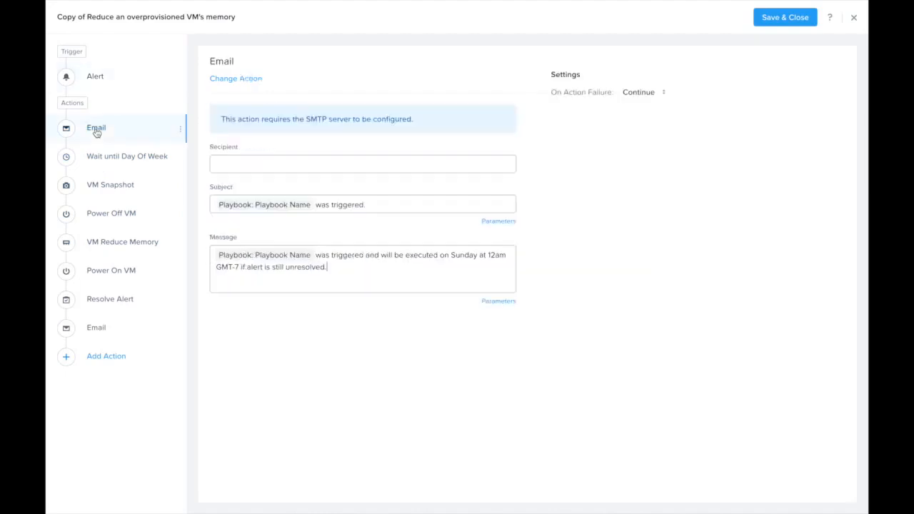
click(240, 80)
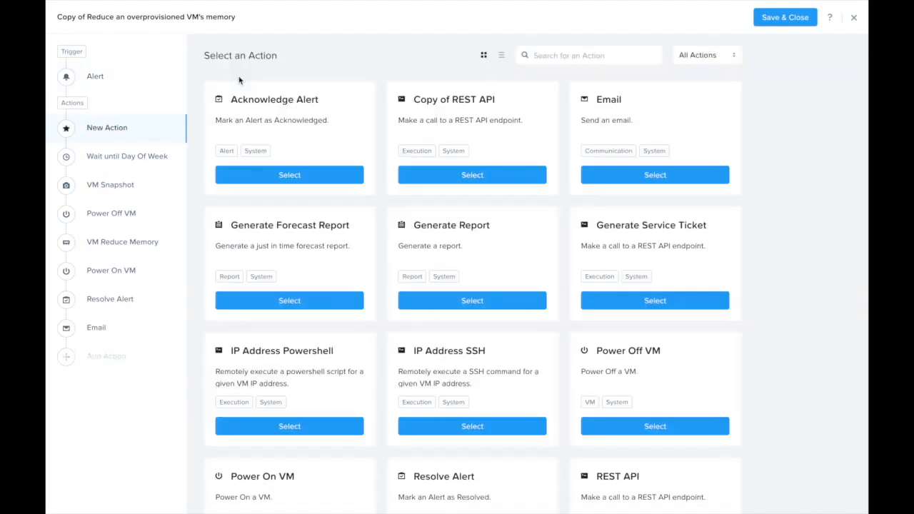
click(575, 56)
text(slack)
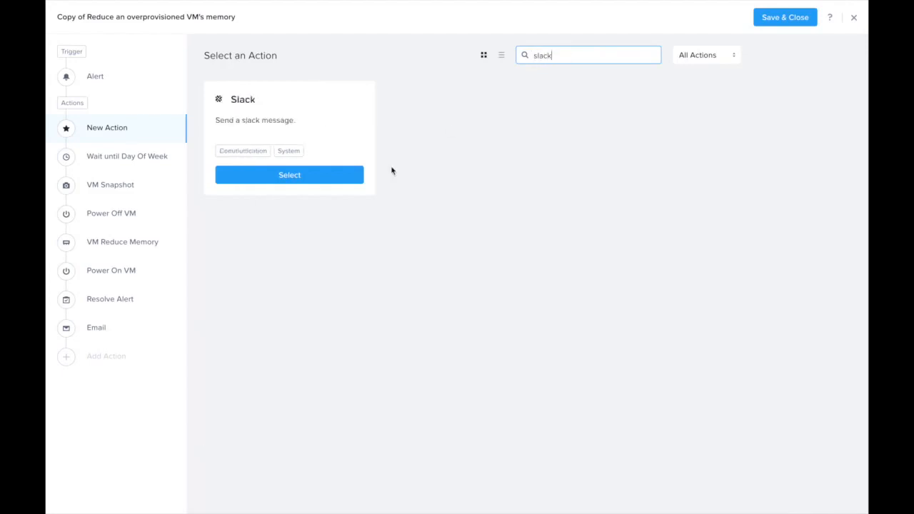
click(312, 178)
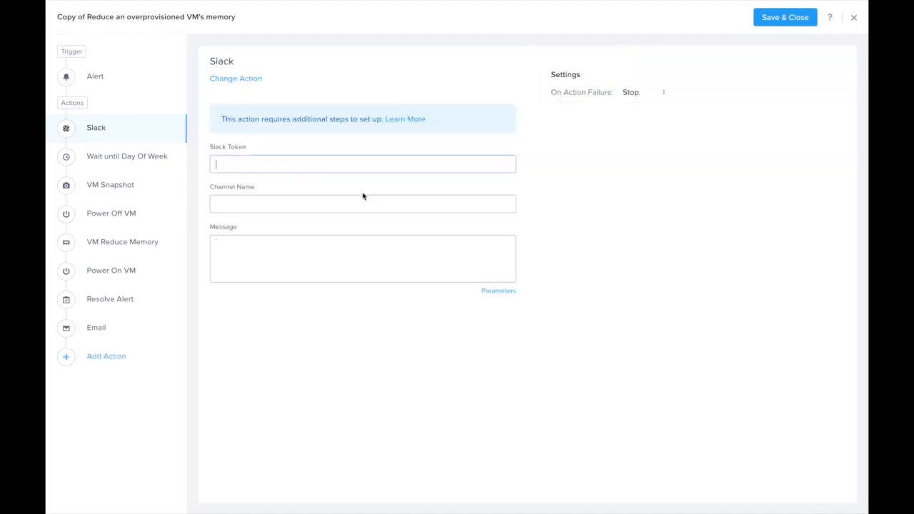
Paste the Slack token and set the Slack action's channel name to xplay-notification.
key(ctrl+v)
click(292, 206)
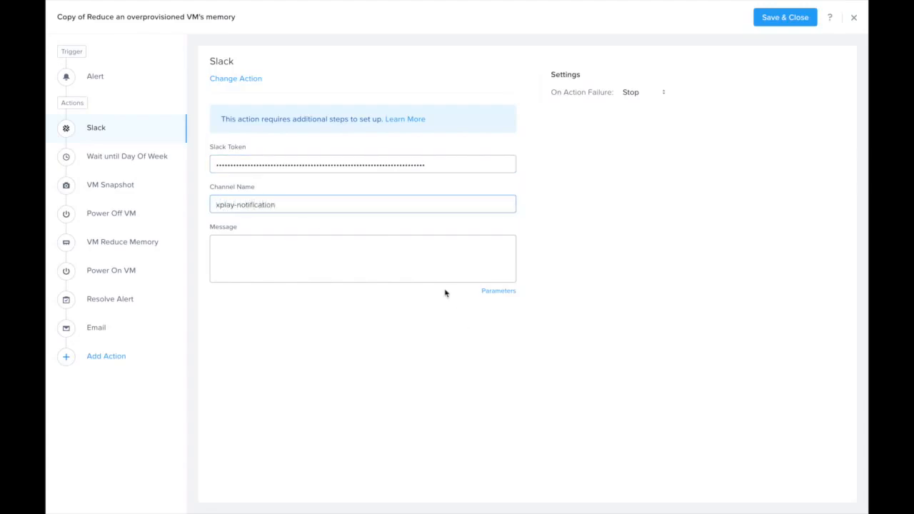
Write a Slack message that the playbook, given by its Playbook Name parameter, was triggered for the VM, given by a parameter, and is waiting to execute.
click(382, 246)
text(The playbook Playbook: Playbook Name was triggered and is waiting to execu)
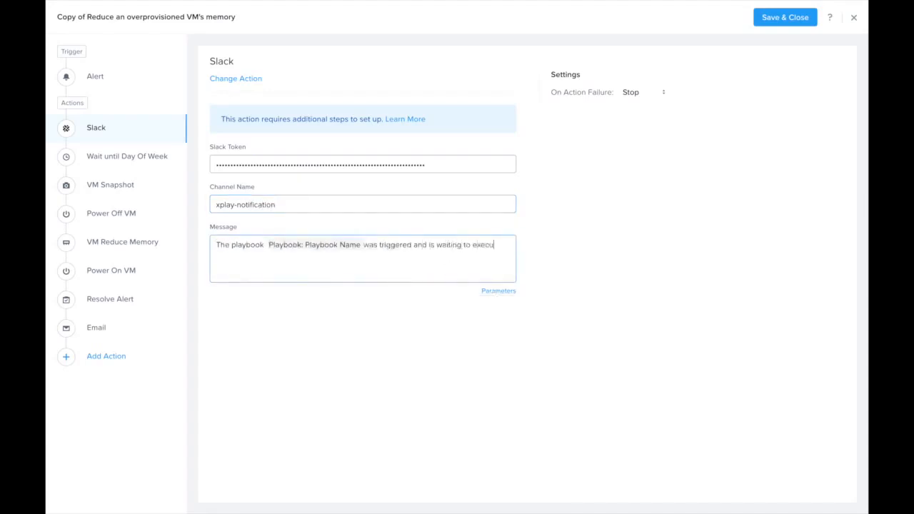
text(te.)
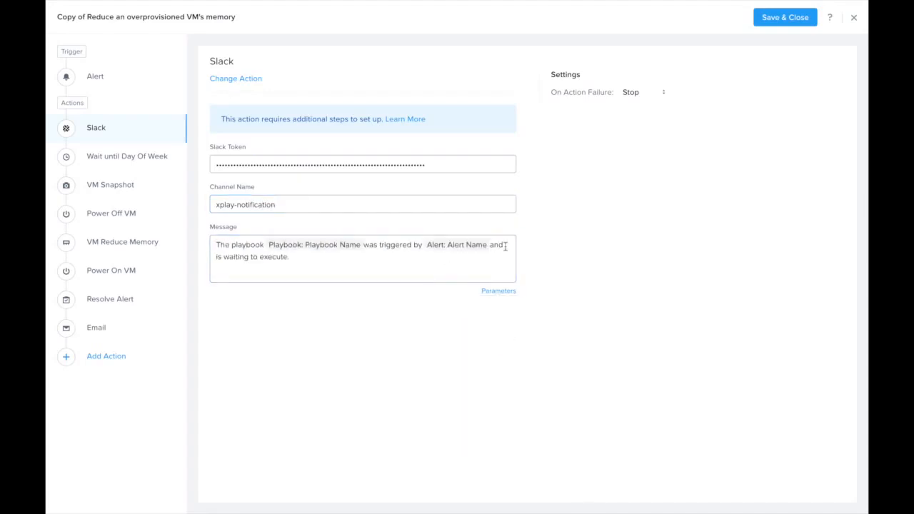
click(501, 245)
text(for VM,)
click(498, 291)
click(522, 413)
Set the Wait until Day Of Week action to Saturday at 2:00 pm.
click(150, 156)
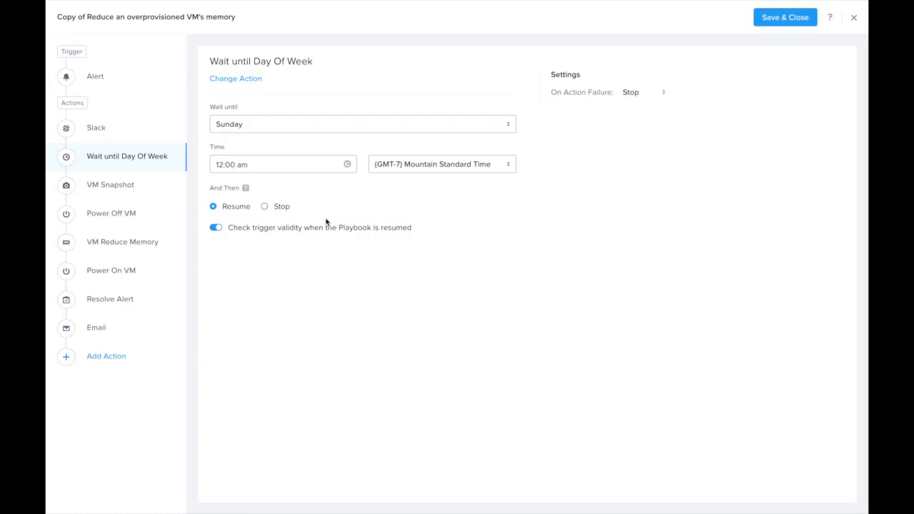
click(254, 134)
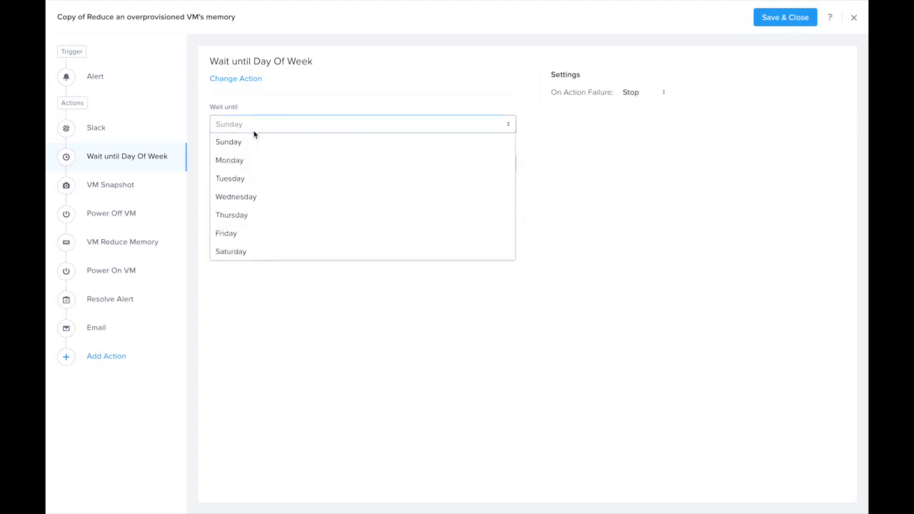
click(236, 252)
click(263, 165)
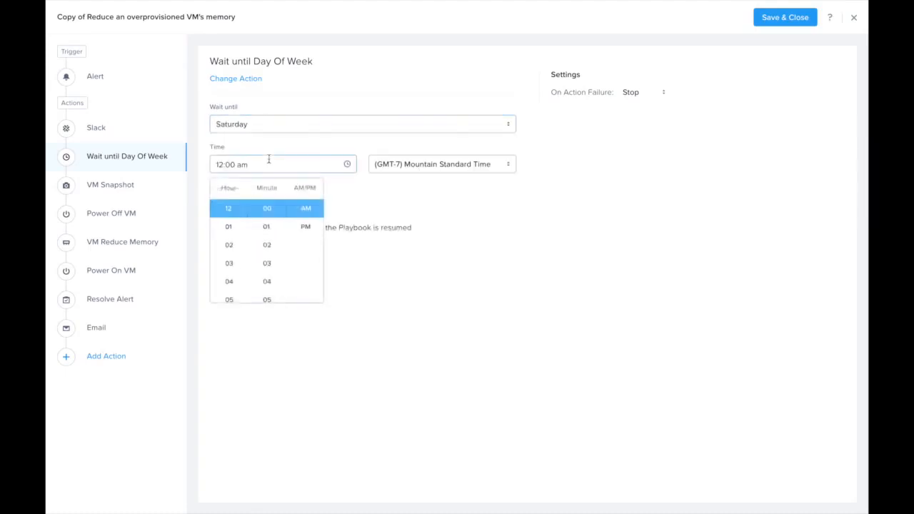
click(227, 244)
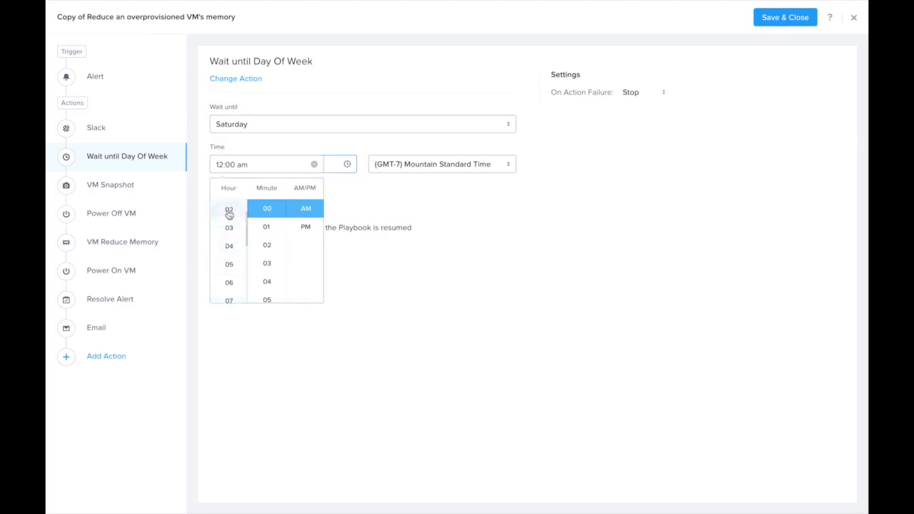
click(300, 228)
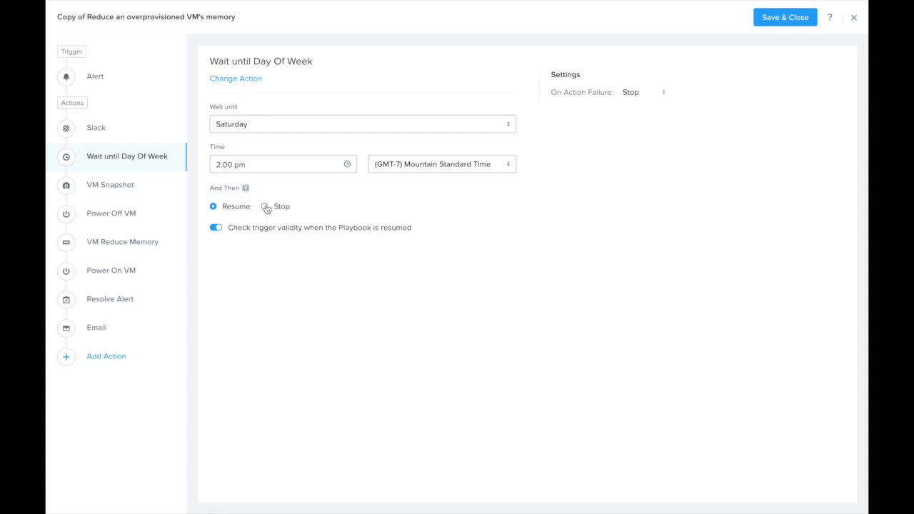
Review the settings of the VM Snapshot, Power Off VM, VM Reduce Memory and Power On VM actions.
click(108, 189)
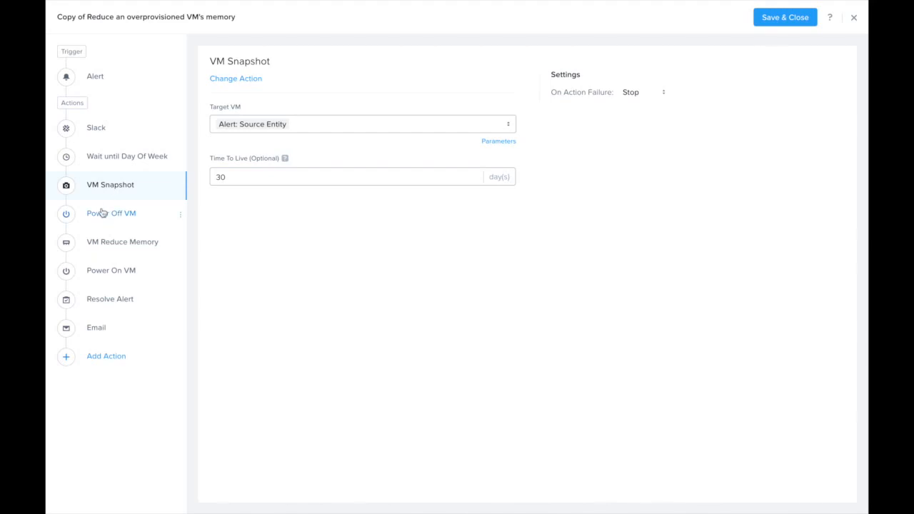
click(102, 212)
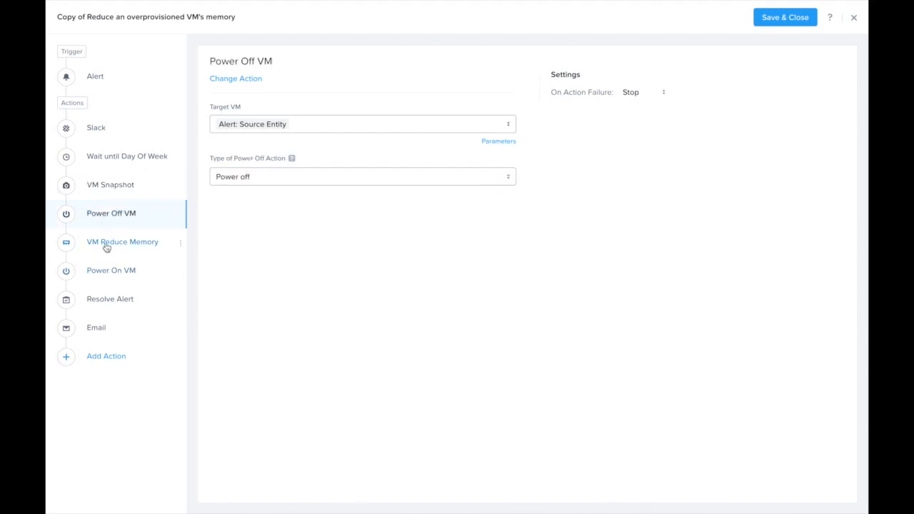
click(106, 247)
click(100, 271)
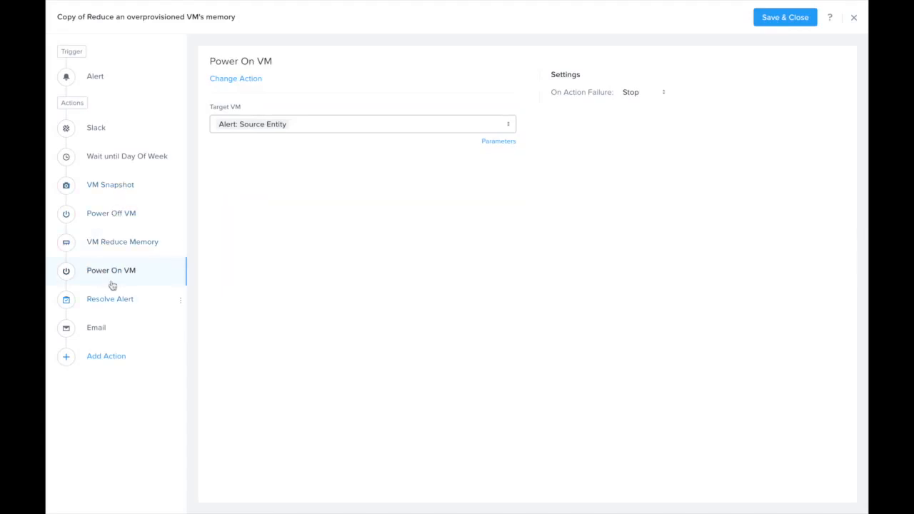
Enter the recipient's e-mail address in the final Email action.
click(107, 327)
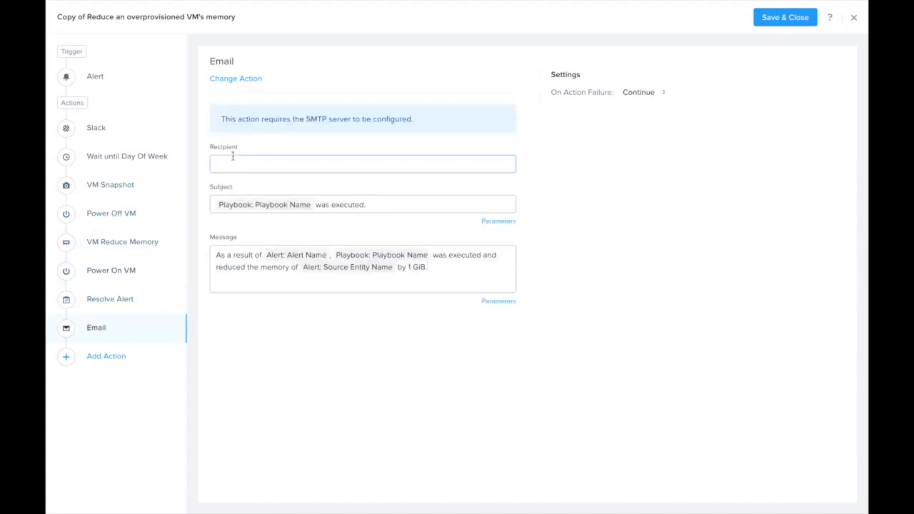
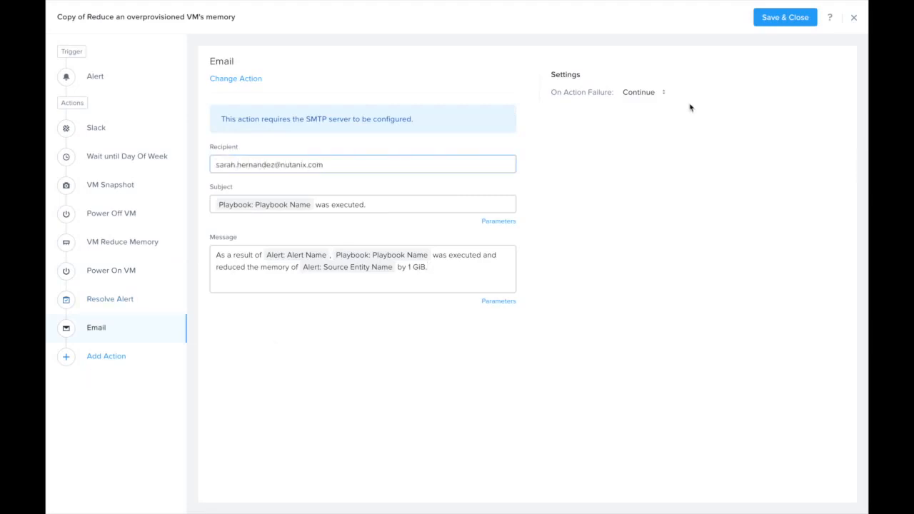
Save the playbook as "Reduce an overprovisioned APP VM's memory" with its status enabled, and clear the selection of the original system playbook.
click(785, 17)
drag(362, 227, 306, 231)
key(BackSpace)
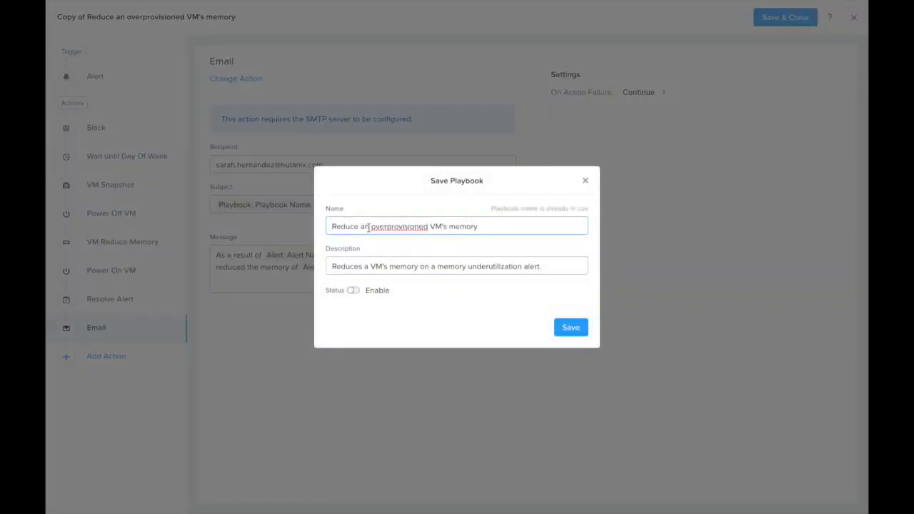
text(APP)
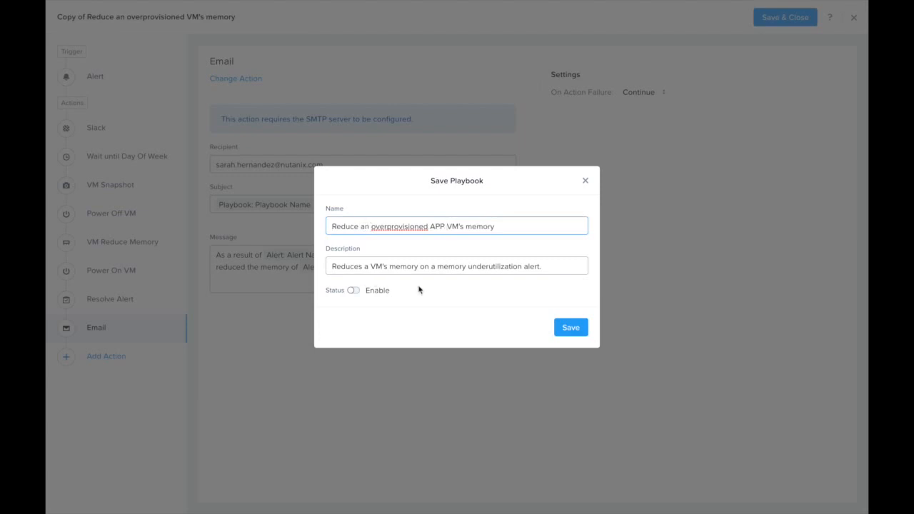
click(354, 289)
click(571, 341)
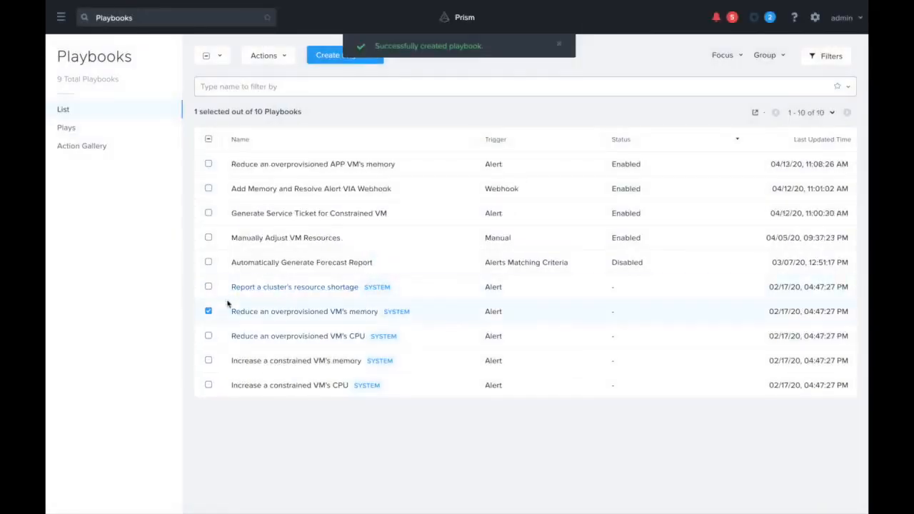
click(208, 312)
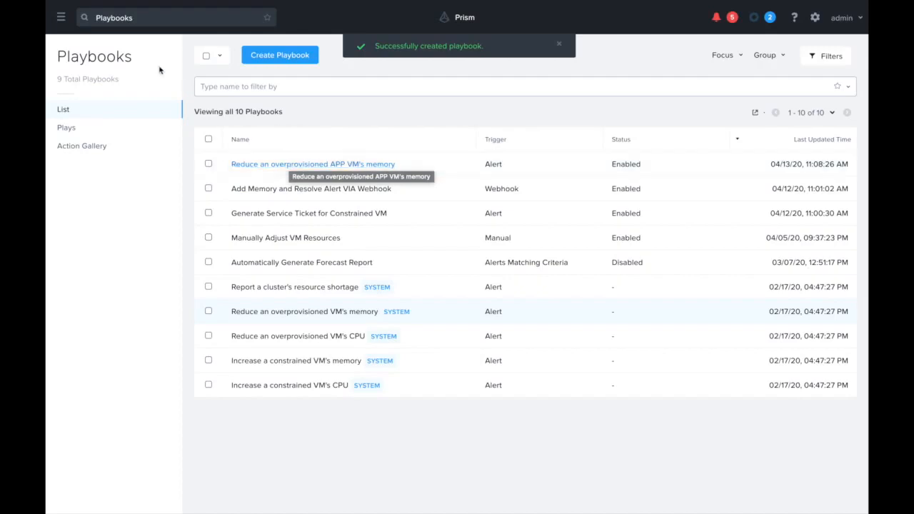
Search for "app vm", open AppVM's summary, and check its memory capacity in the properties.
click(61, 17)
mouse_move(71, 120)
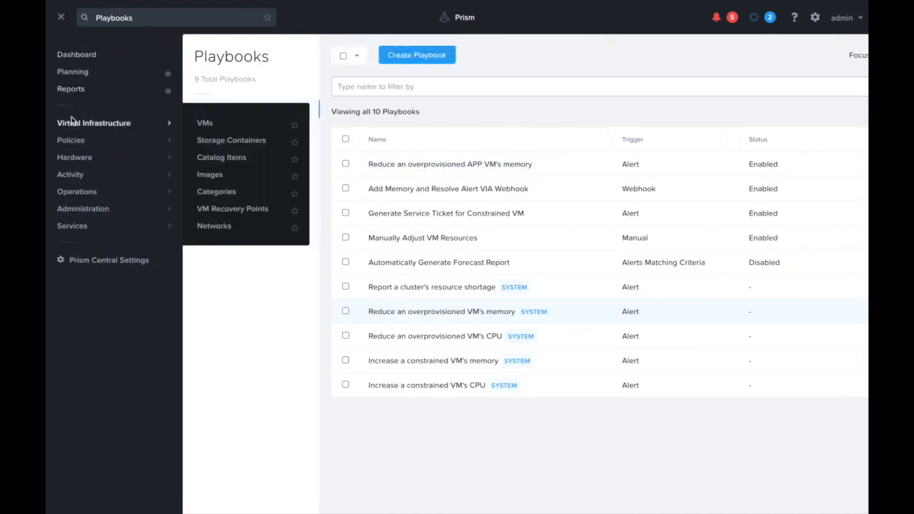
click(136, 19)
text(ap)
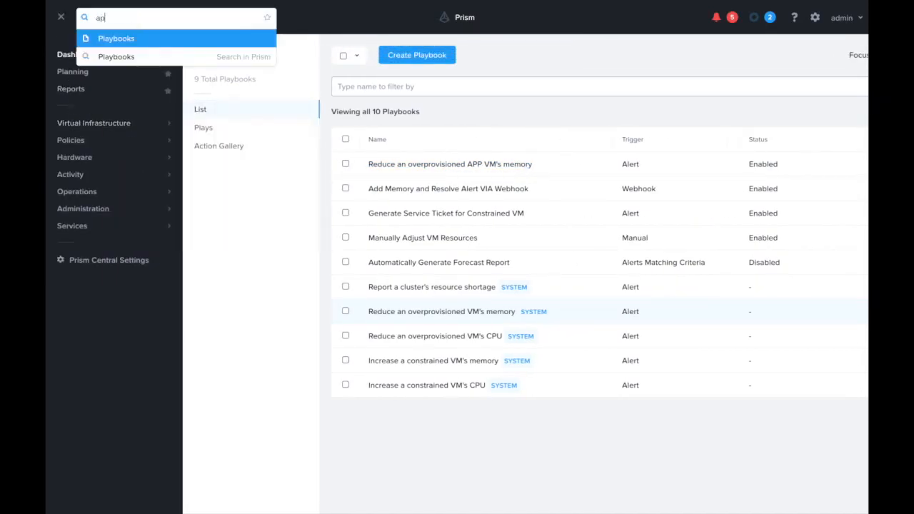
text(p vm)
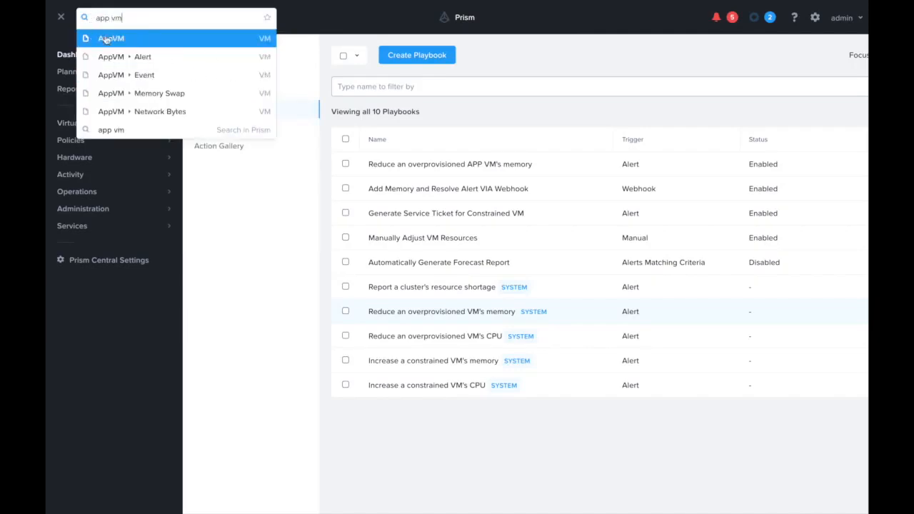
click(107, 38)
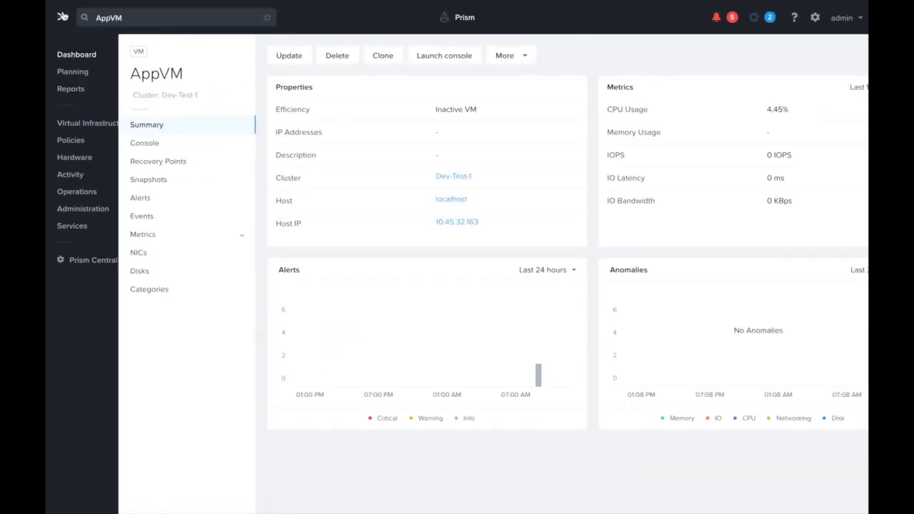
scroll(304, 147, down, 3)
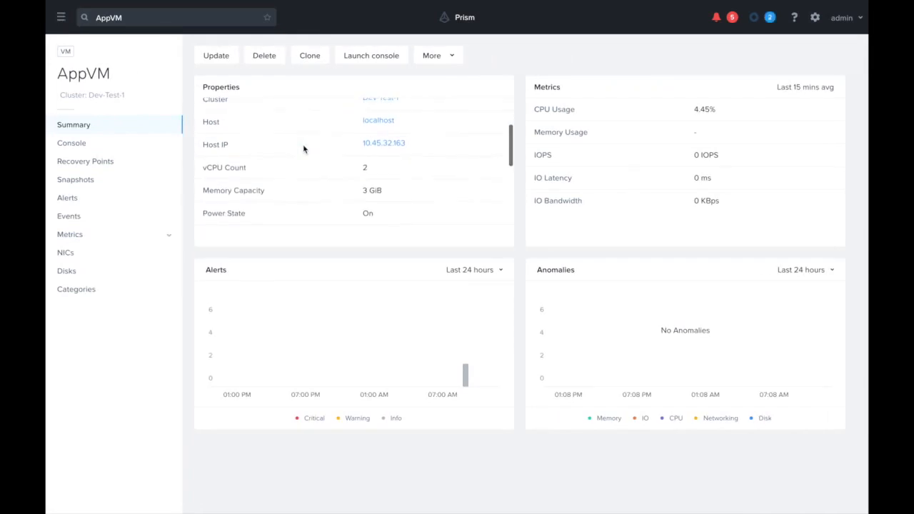
drag(421, 199, 202, 190)
Switch to Slack and read the latest playbook notification in the xplay-notification channel.
key(ctrl+Left)
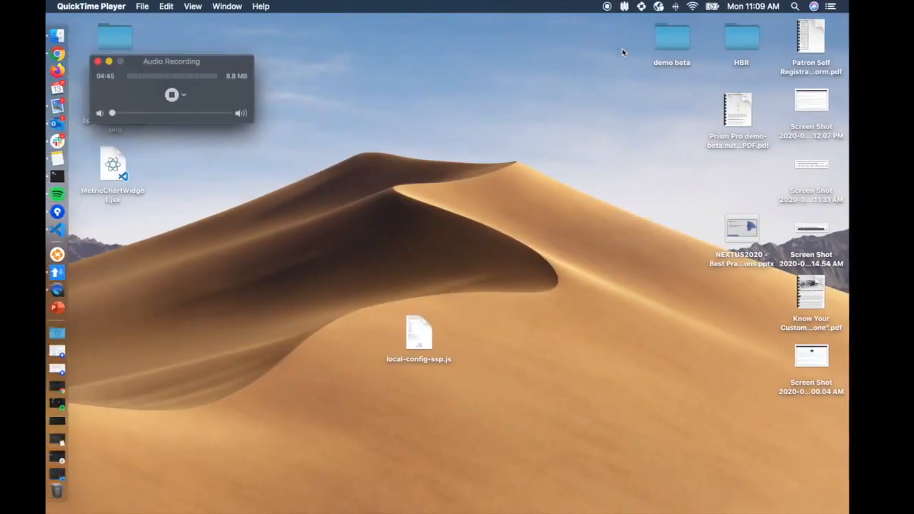
click(55, 142)
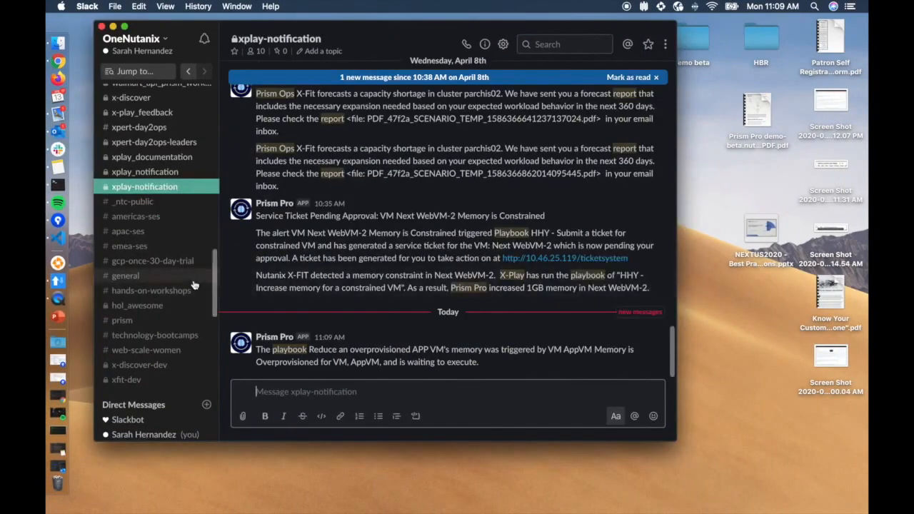
drag(500, 366, 253, 354)
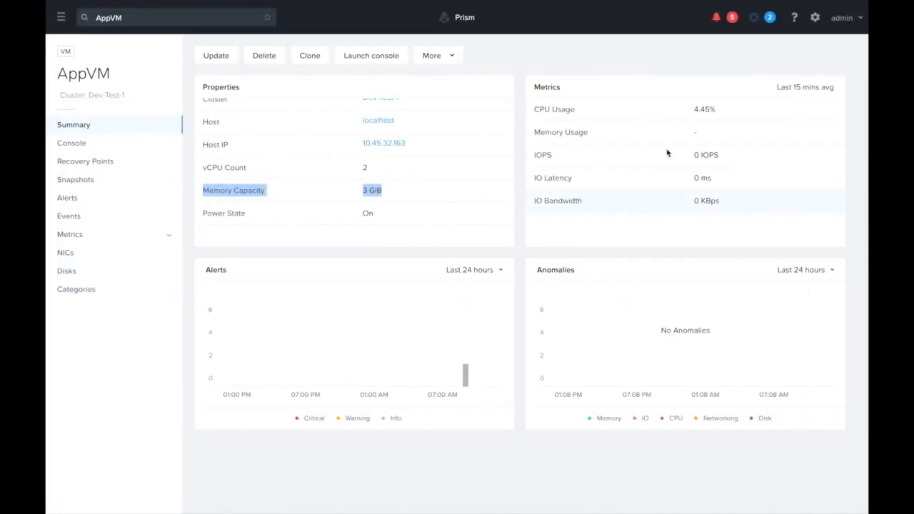
Return to Prism, open the alerts list, and remove its critical severity filter to look for AppVM's memory alert.
click(716, 22)
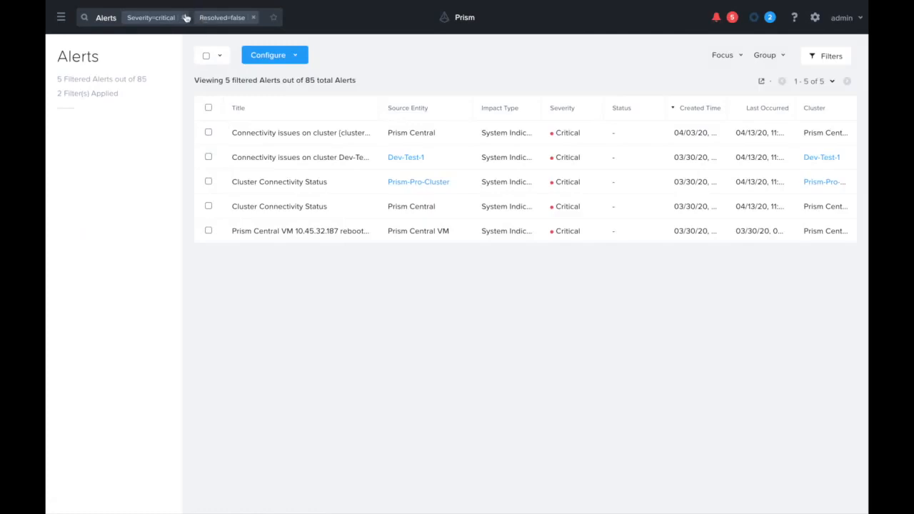
click(185, 17)
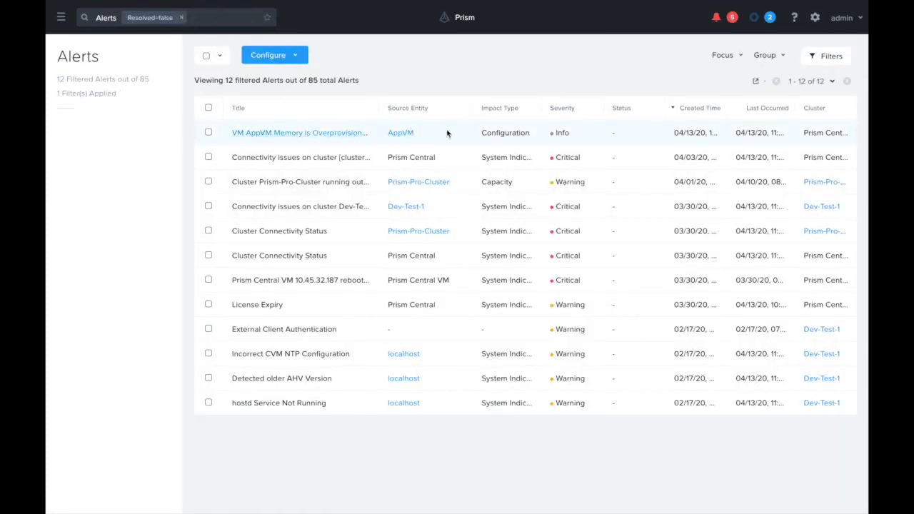
Open the Plays list of the playbooks and check the status of the "Reduce an overprovisioned APP VM's memory" play.
click(60, 16)
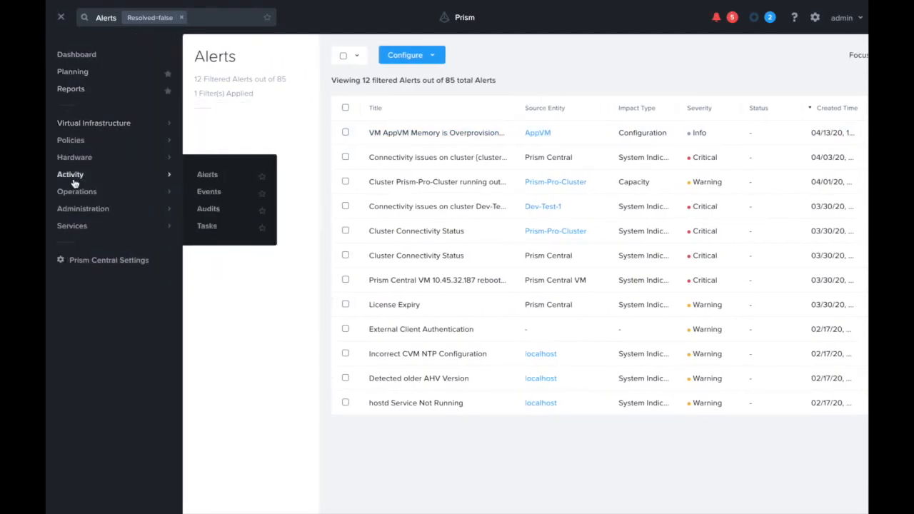
mouse_move(71, 191)
click(207, 243)
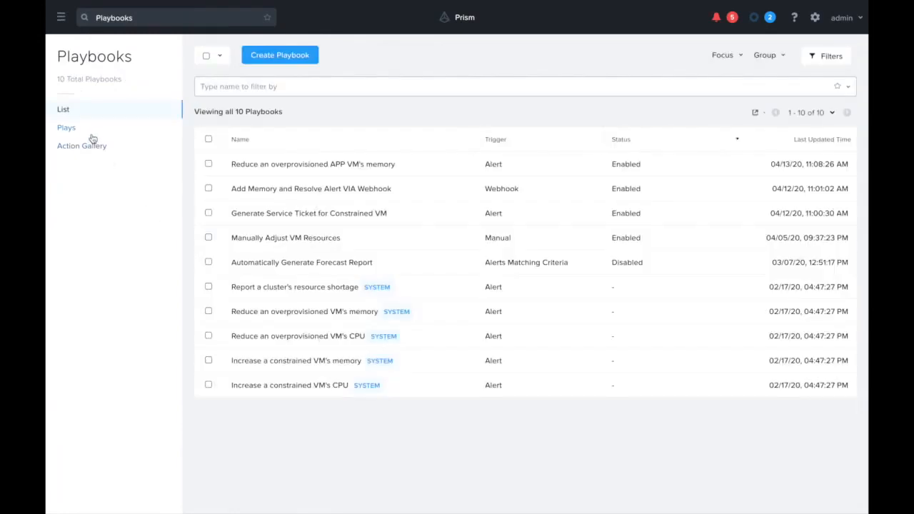
click(88, 131)
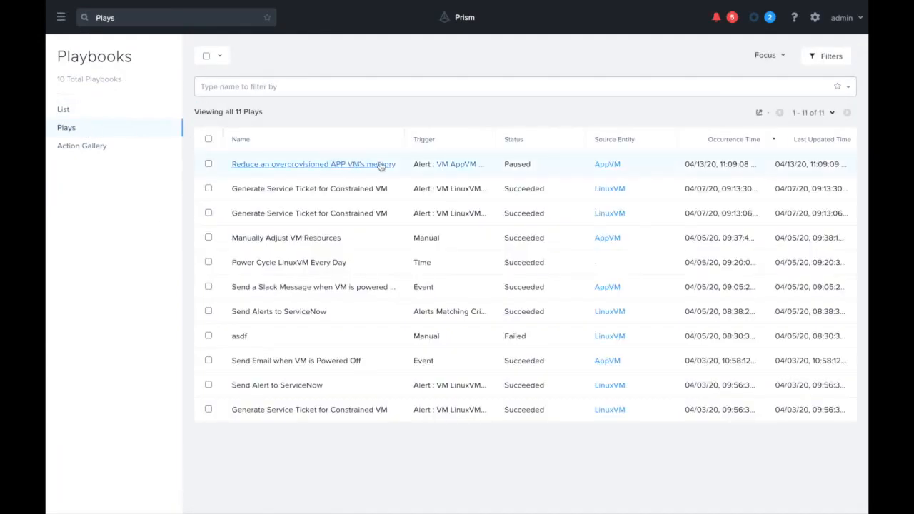
drag(535, 169, 253, 165)
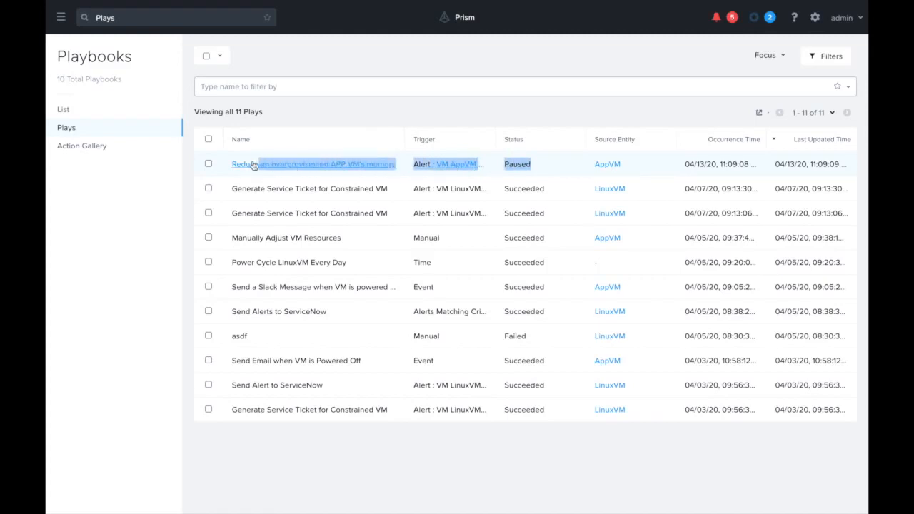
click(441, 106)
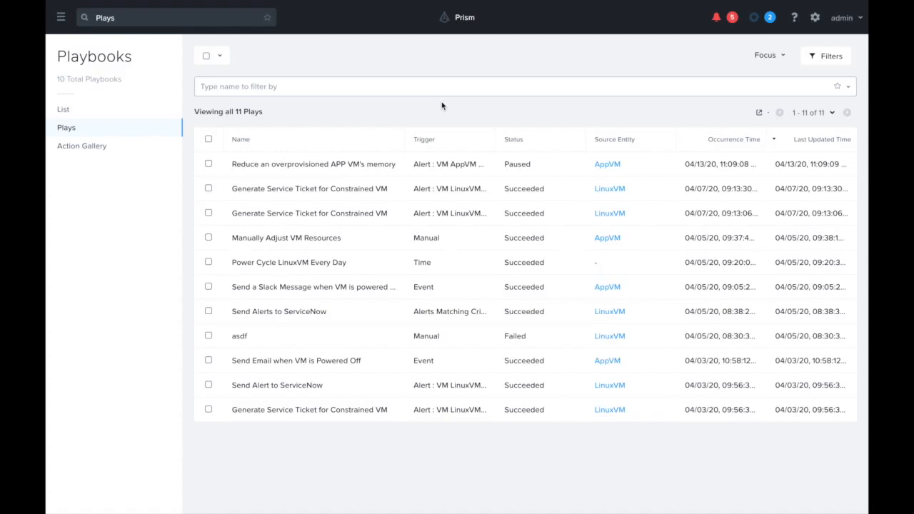
Resume the paused "Reduce an overprovisioned APP VM's memory" play and check its status.
click(208, 163)
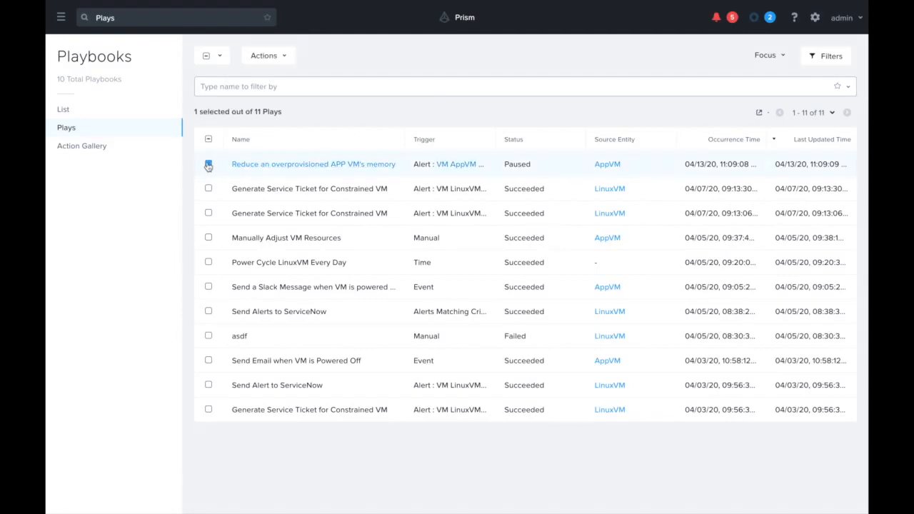
click(266, 57)
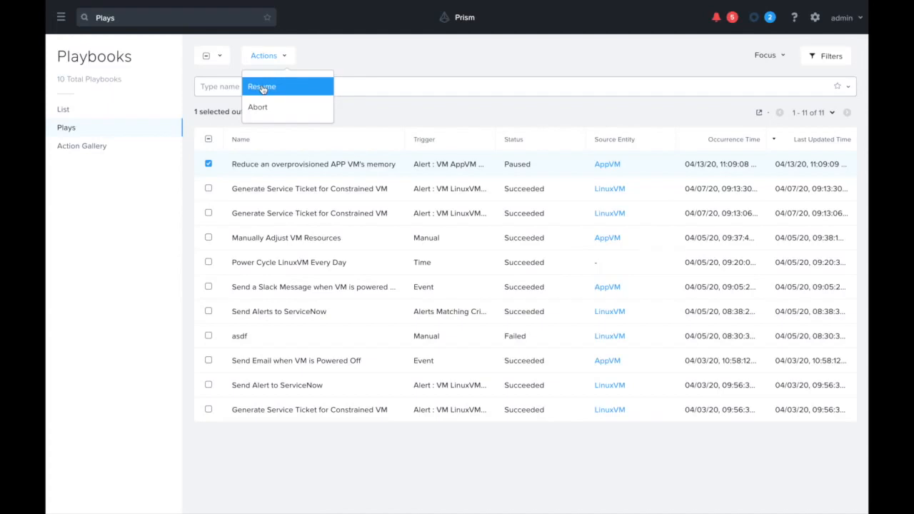
click(273, 61)
click(273, 62)
click(266, 86)
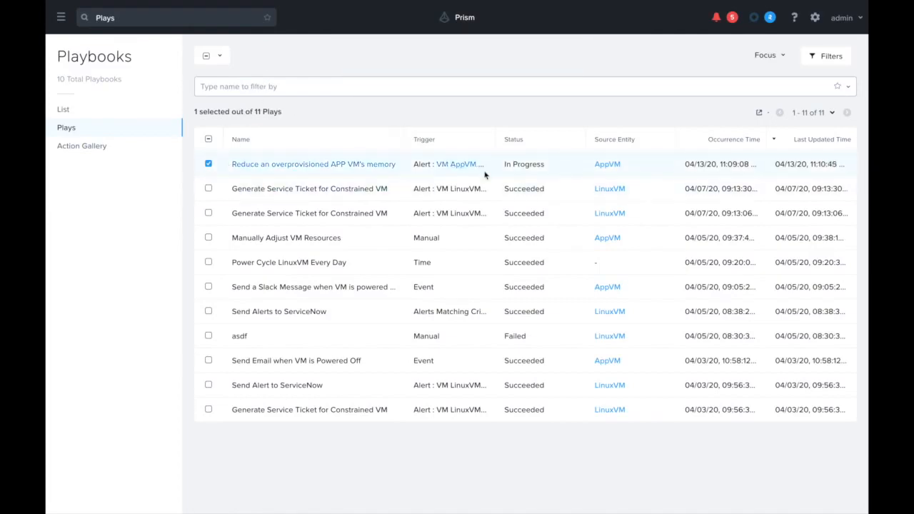
drag(503, 167, 547, 169)
Search for "vm", open the list of guest VMs, and check AppVM's memory capacity.
click(160, 20)
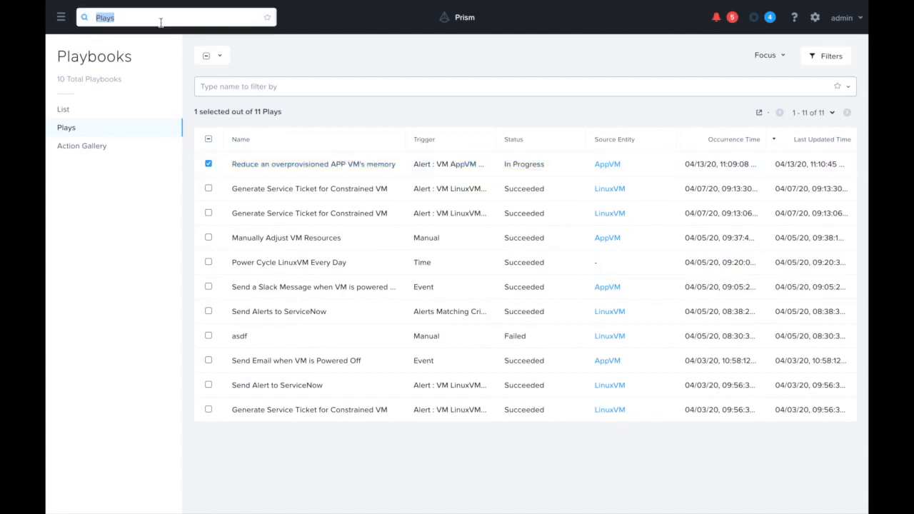
text(vm)
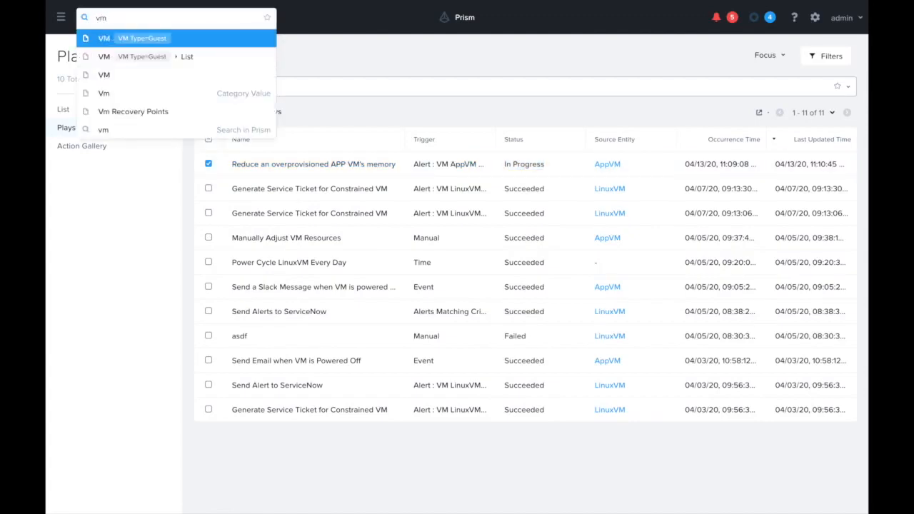
click(100, 57)
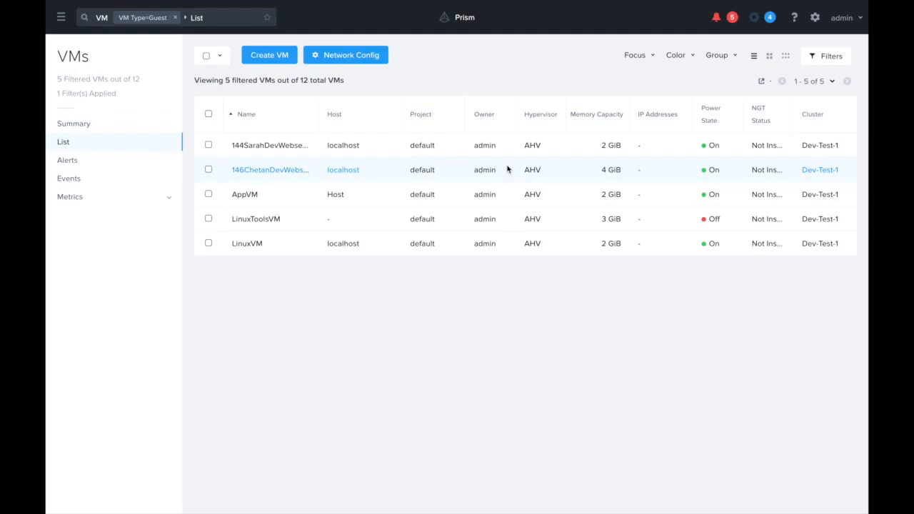
drag(598, 196, 718, 192)
click(609, 195)
Open the play recorded under the "Reduce an overprovisioned APP VM's memory" playbook and review the status of each action.
mouse_move(65, 22)
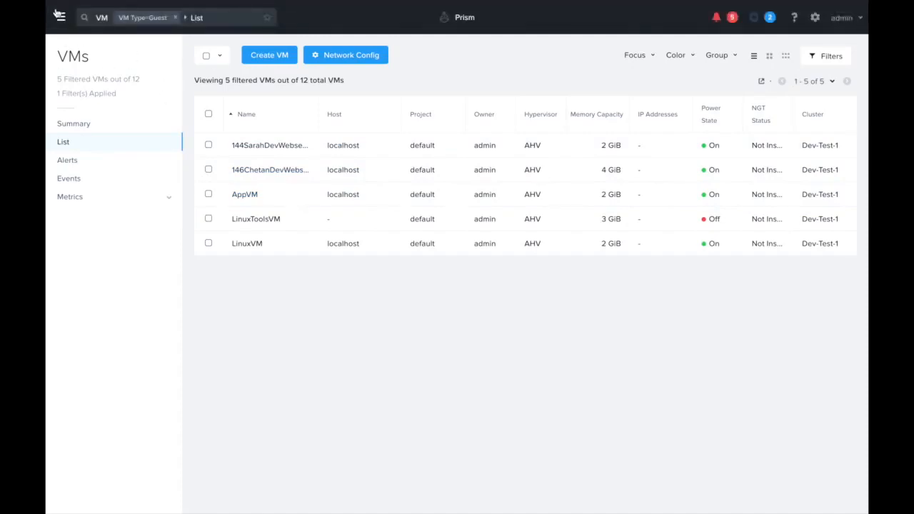
click(61, 16)
mouse_move(100, 199)
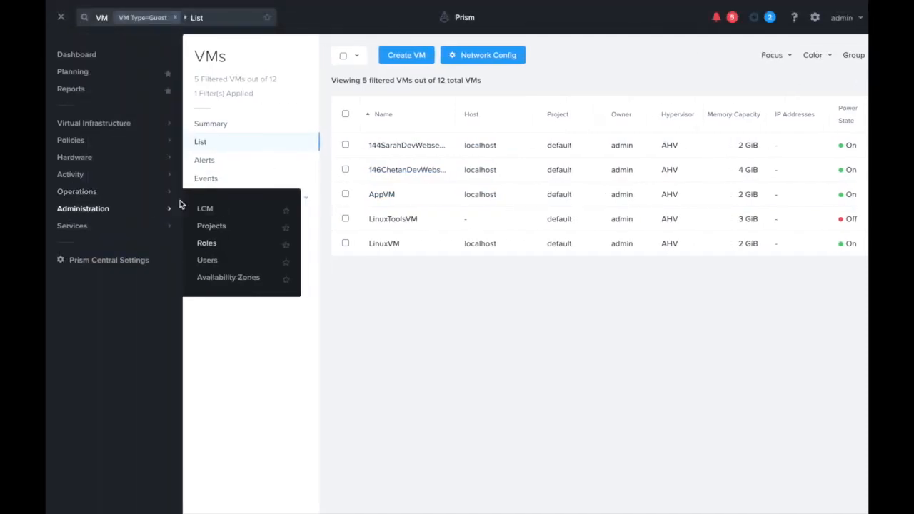
click(202, 244)
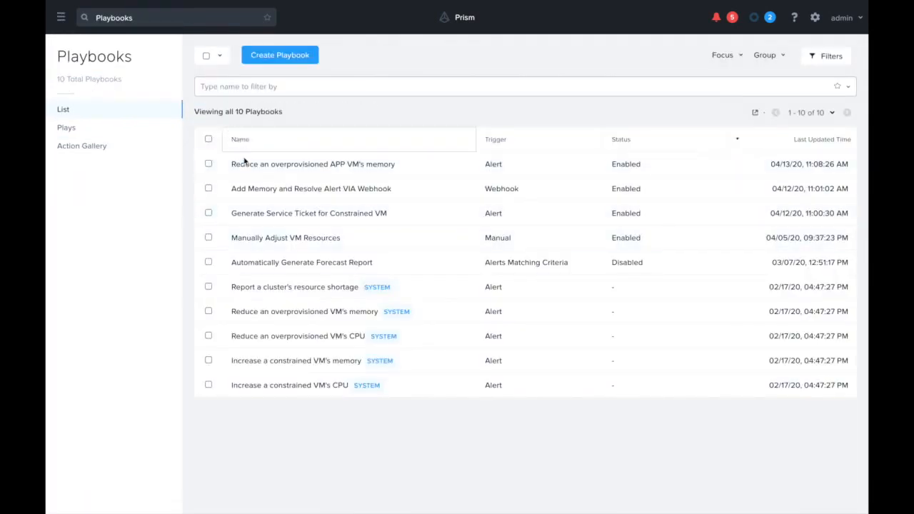
click(242, 163)
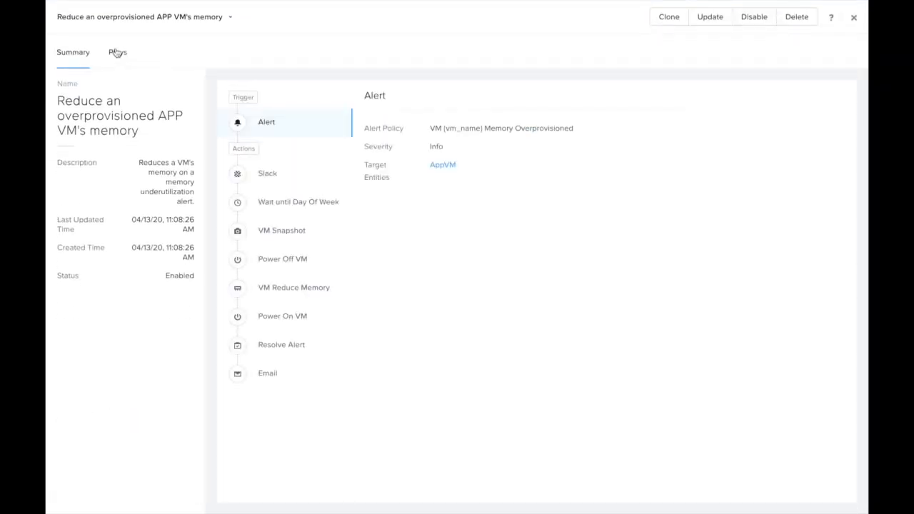
click(117, 52)
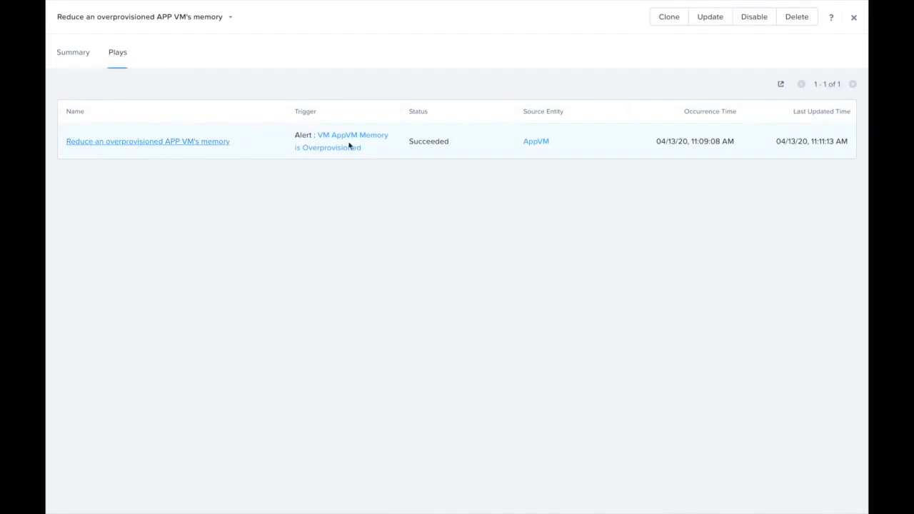
click(198, 140)
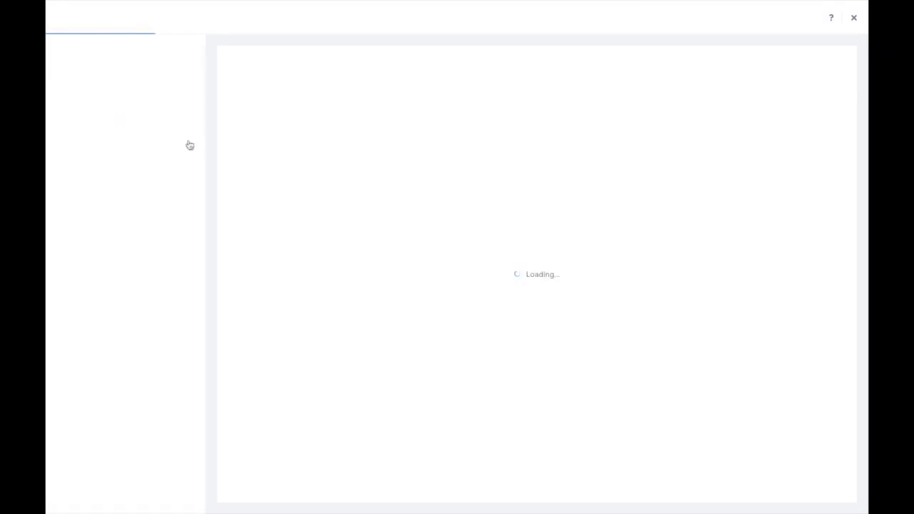
scroll(538, 377, down, 1)
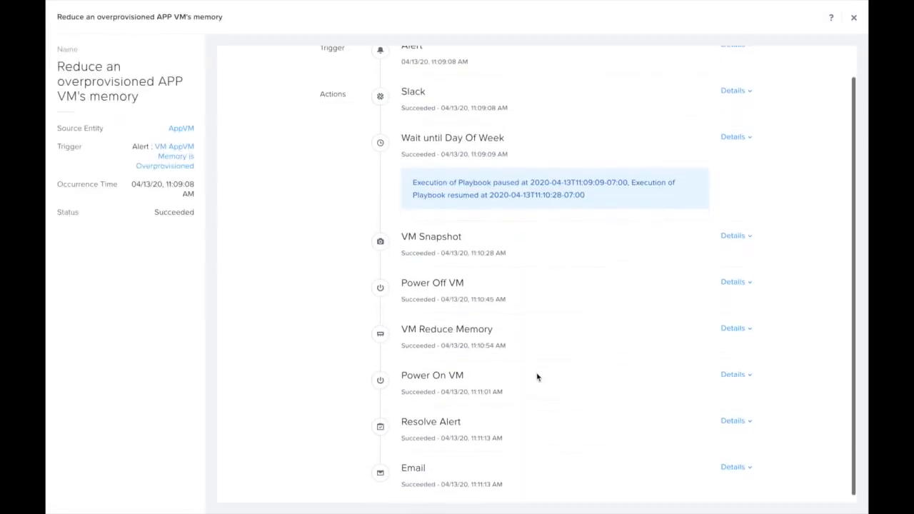